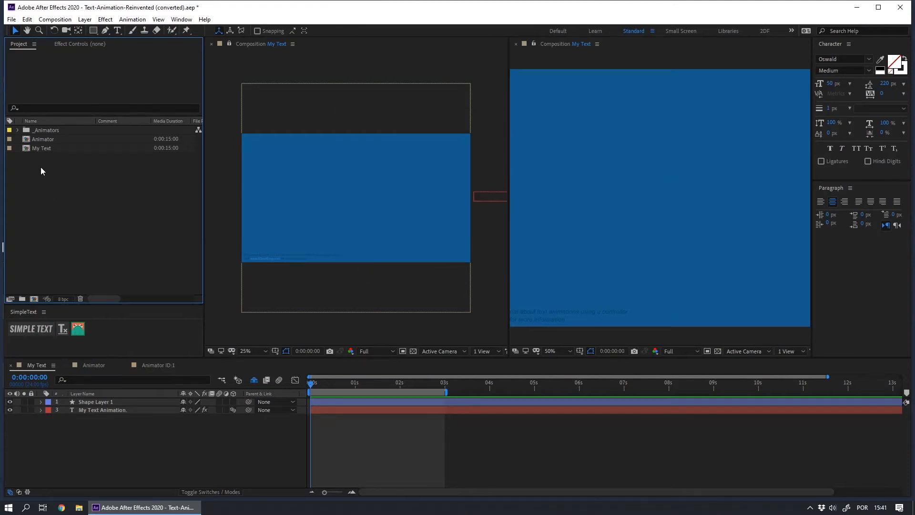
Open the My Text comp and clear the SimpleText animation from its My Text Animation layer.
{"action": "left_click", "coordinate": [44, 149]}
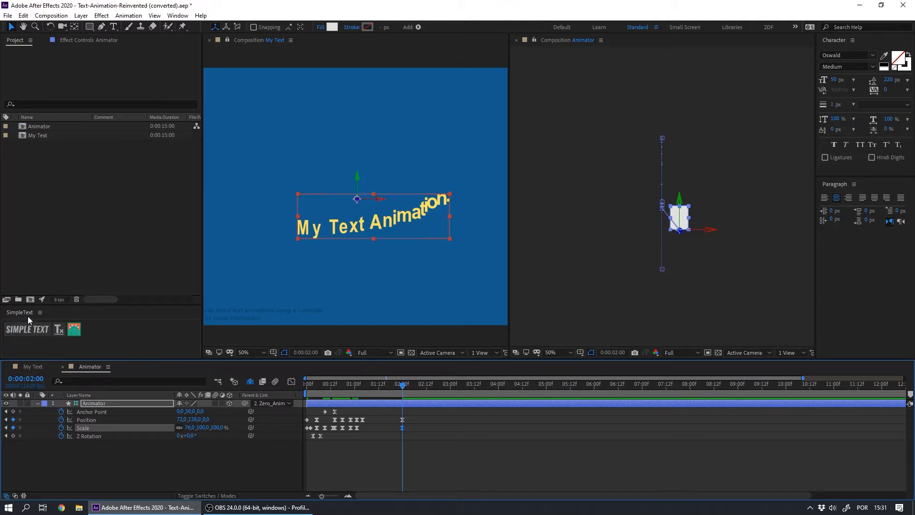
{"action": "left_click", "coordinate": [32, 366]}
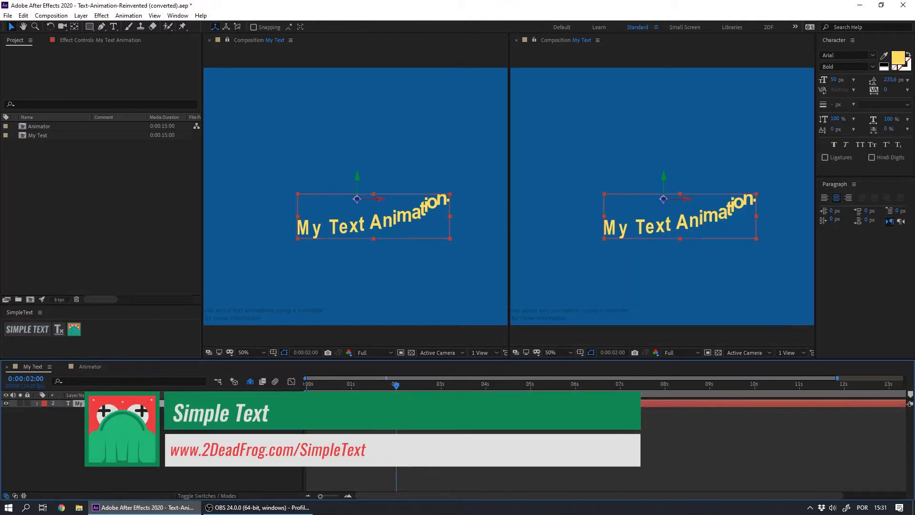
{"action": "left_click", "coordinate": [58, 329]}
{"action": "key", "text": "Return"}
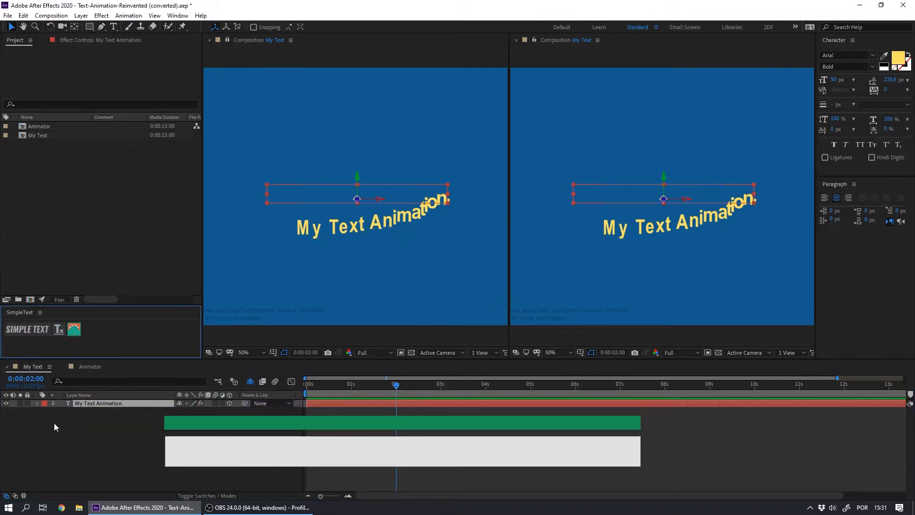
{"action": "left_click", "coordinate": [89, 414]}
{"action": "left_click", "coordinate": [93, 403]}
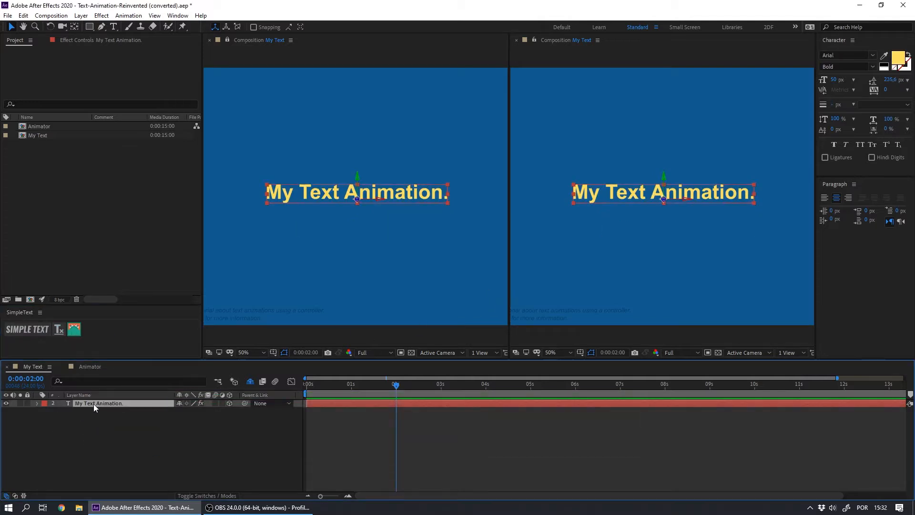
Apply a SimpleText animator to the text layer and open the resulting Animator ID:1 comp.
{"action": "left_click", "coordinate": [74, 329]}
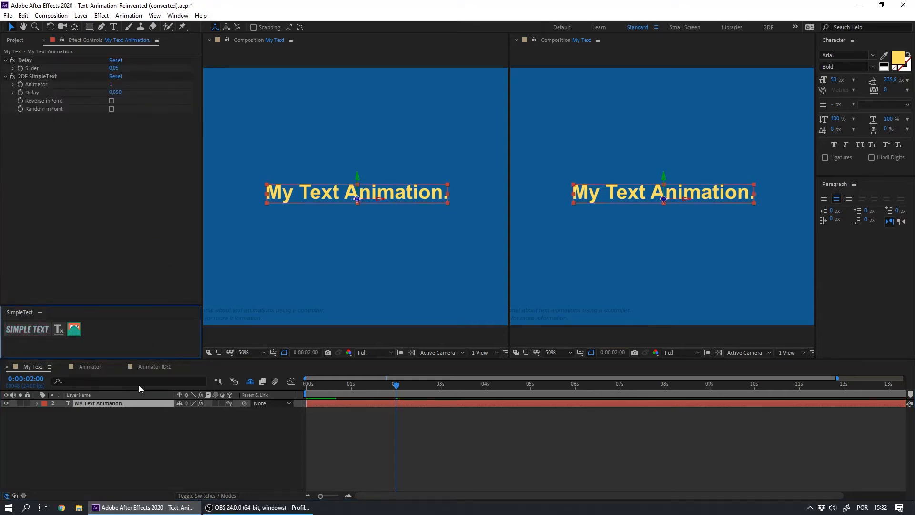
{"action": "left_click", "coordinate": [155, 366]}
Keyframe the animator's position ten frames in, then move the animator away in the viewer at the first frame.
{"action": "left_click", "coordinate": [334, 404]}
{"action": "key", "text": "alt+shift+p"}
{"action": "key", "text": "shift+Page_Down"}
{"action": "key", "text": "shift+Page_Down"}
{"action": "left_click", "coordinate": [14, 412]}
{"action": "key", "text": "Home"}
{"action": "left_click", "coordinate": [668, 201]}
{"action": "left_click_drag", "start_coordinate": [663, 197], "coordinate": [808, 309]}
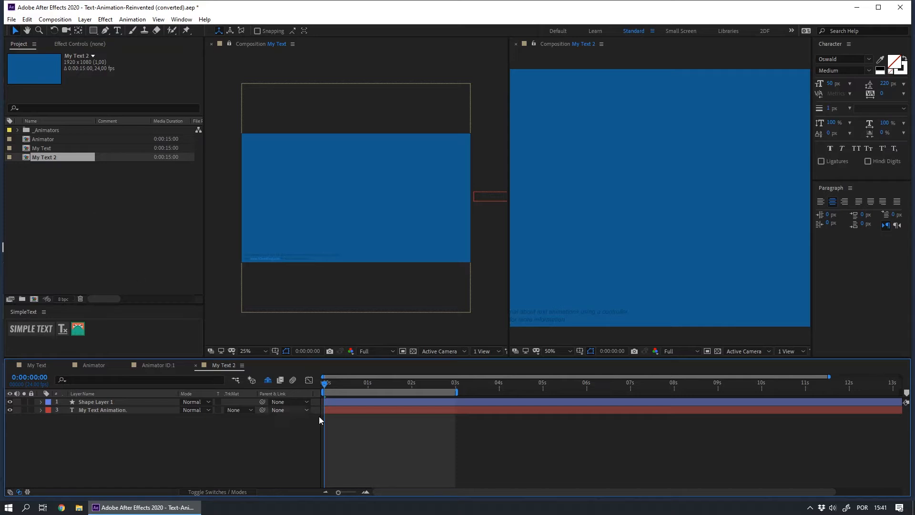
Scrub the My Text 2 comp timeline to preview its existing text animation.
{"action": "left_click_drag", "start_coordinate": [338, 384], "coordinate": [383, 398]}
{"action": "left_click", "coordinate": [229, 43]}
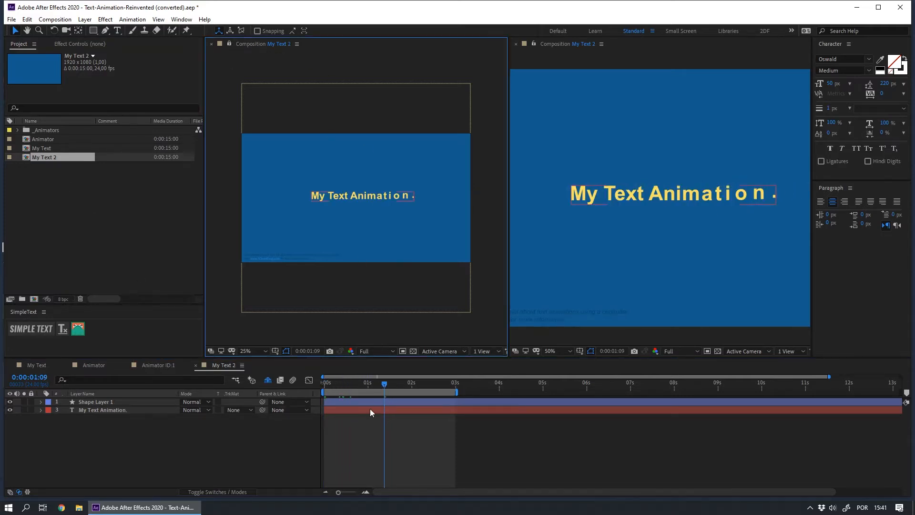
{"action": "left_click_drag", "start_coordinate": [348, 381], "coordinate": [397, 390]}
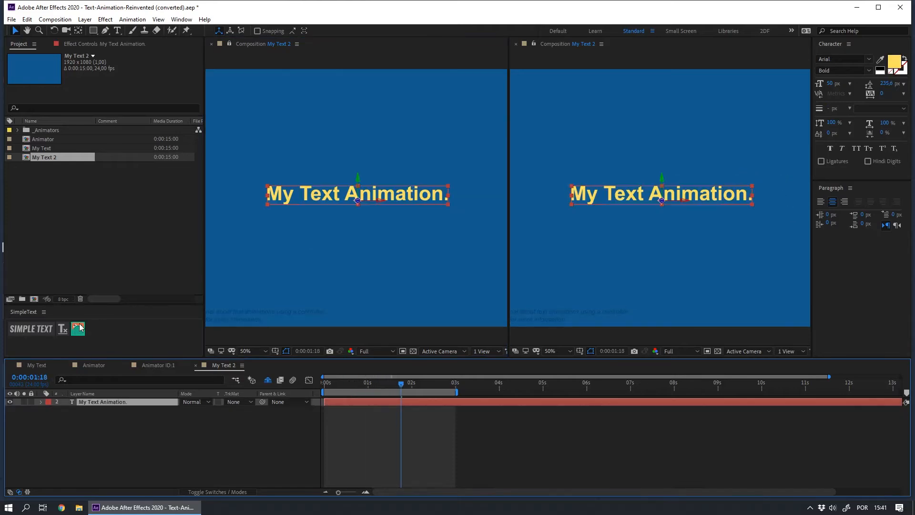
Clear the text layer's animation in My Text 2 and apply a new SimpleText animator to it.
{"action": "left_click", "coordinate": [63, 333]}
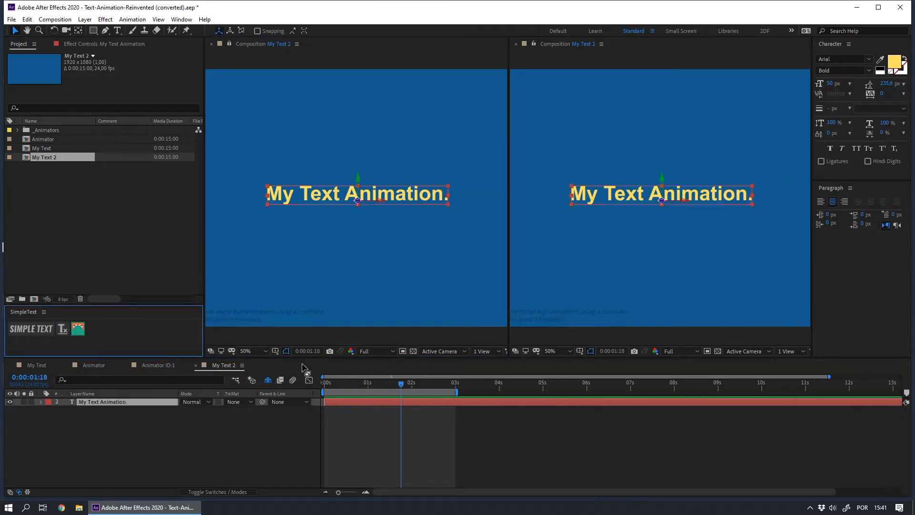
{"action": "left_click_drag", "start_coordinate": [335, 386], "coordinate": [401, 386]}
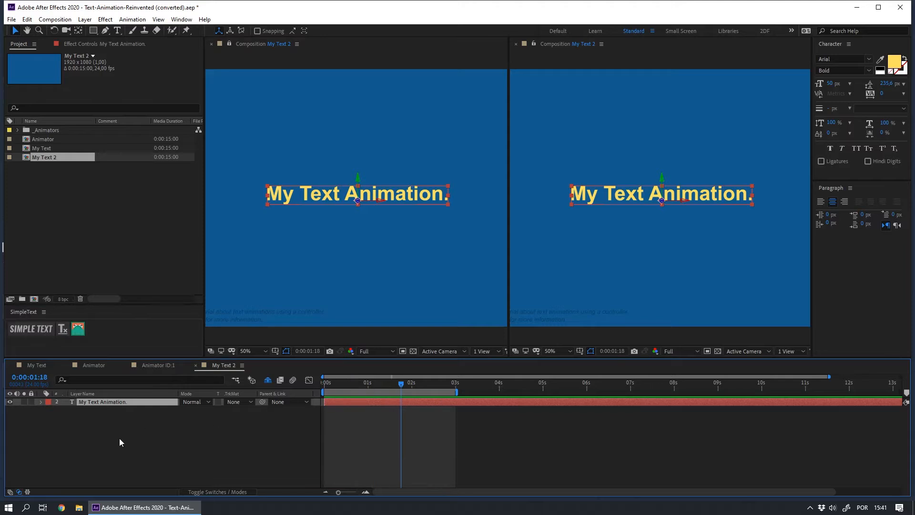
{"action": "left_click", "coordinate": [120, 440]}
{"action": "left_click", "coordinate": [71, 205]}
{"action": "left_click", "coordinate": [83, 438]}
{"action": "left_click", "coordinate": [87, 402]}
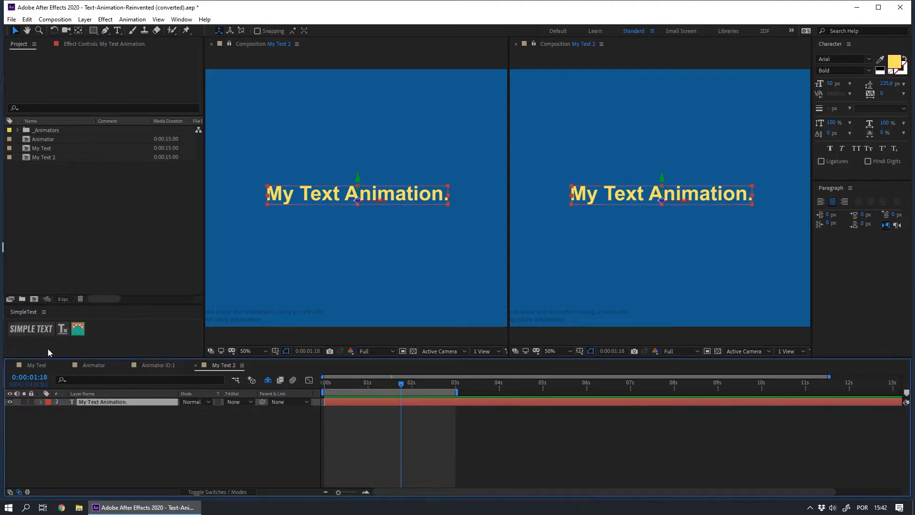
{"action": "left_click", "coordinate": [34, 334]}
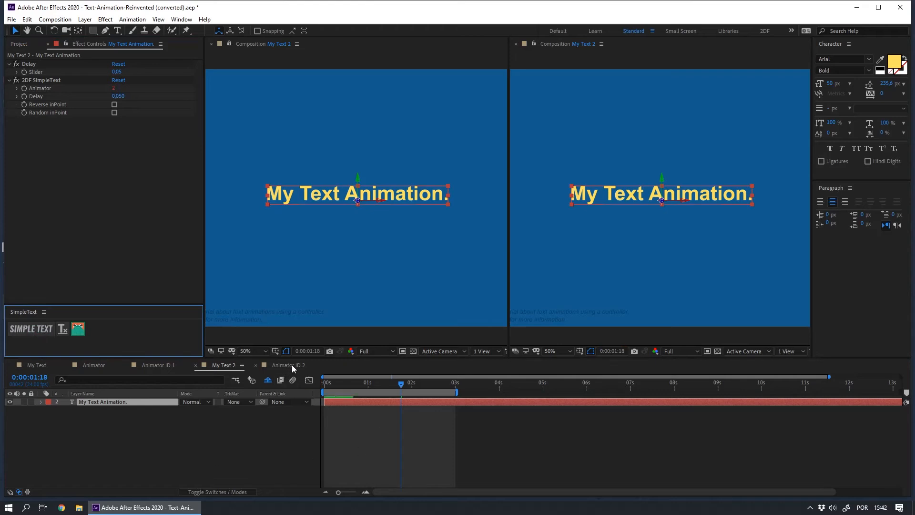
Open the Animator ID:2 comp and reveal the Animator layer's animated properties.
{"action": "left_click", "coordinate": [291, 365]}
{"action": "left_click", "coordinate": [88, 401]}
{"action": "key", "text": "u"}
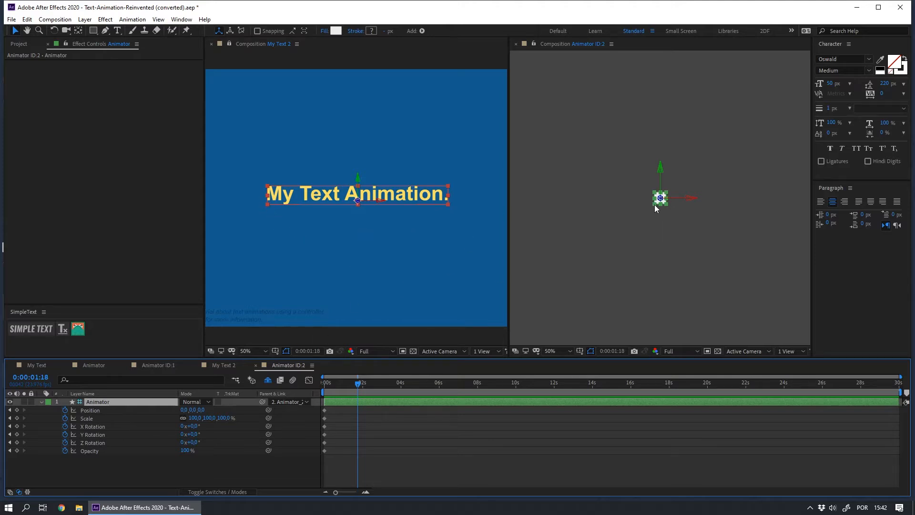
Set the Animator's anchor point to -25, 25.
{"action": "left_click", "coordinate": [427, 465]}
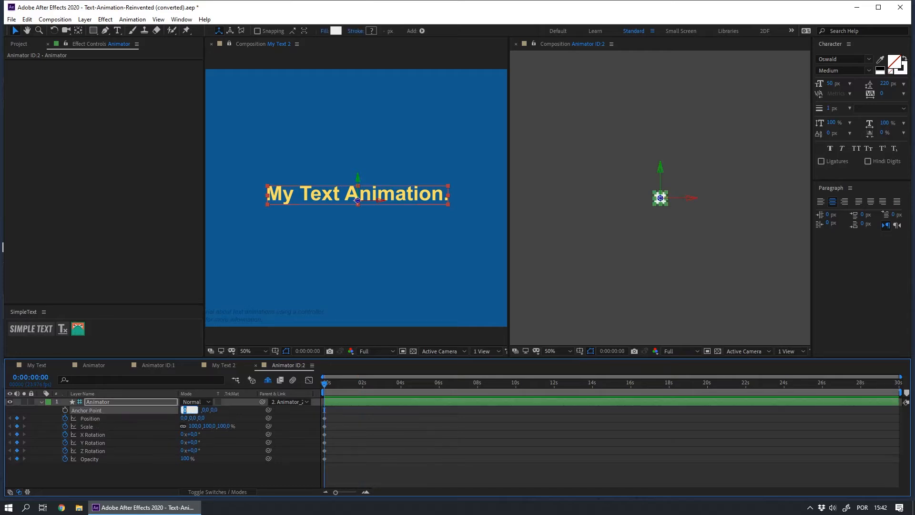
{"action": "left_click", "coordinate": [185, 410]}
{"action": "type", "text": "-25"}
{"action": "key", "text": "Return"}
{"action": "left_click", "coordinate": [195, 409]}
{"action": "type", "text": "25"}
{"action": "key", "text": "Return"}
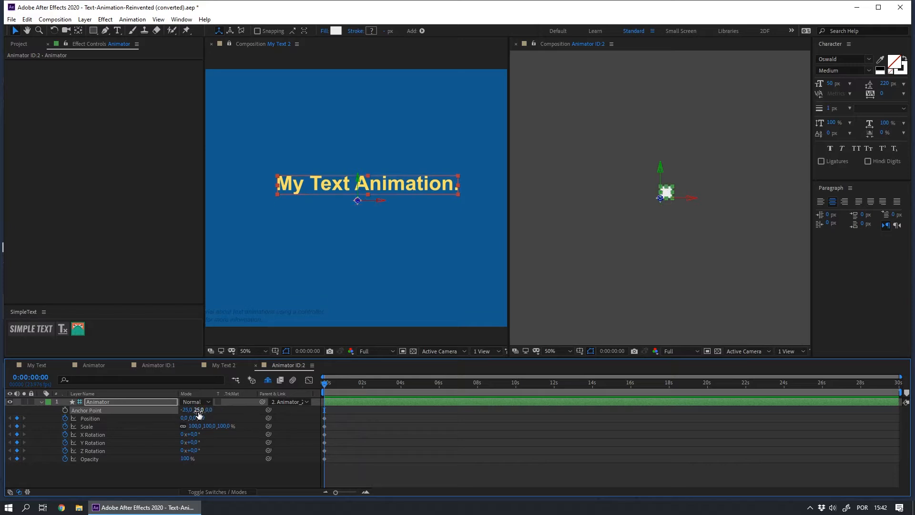
Set the Animator's position Y value to 25.
{"action": "left_click", "coordinate": [90, 418]}
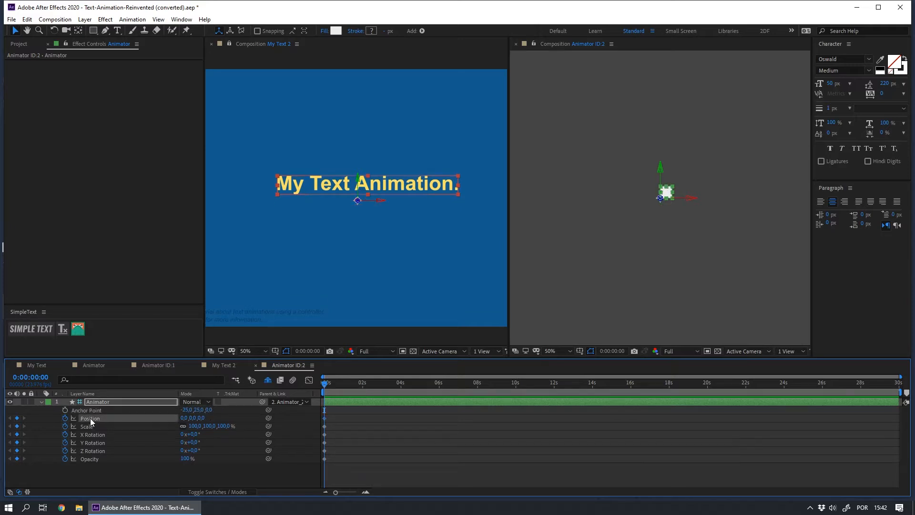
{"action": "left_click", "coordinate": [192, 417]}
{"action": "type", "text": "25"}
{"action": "key", "text": "Return"}
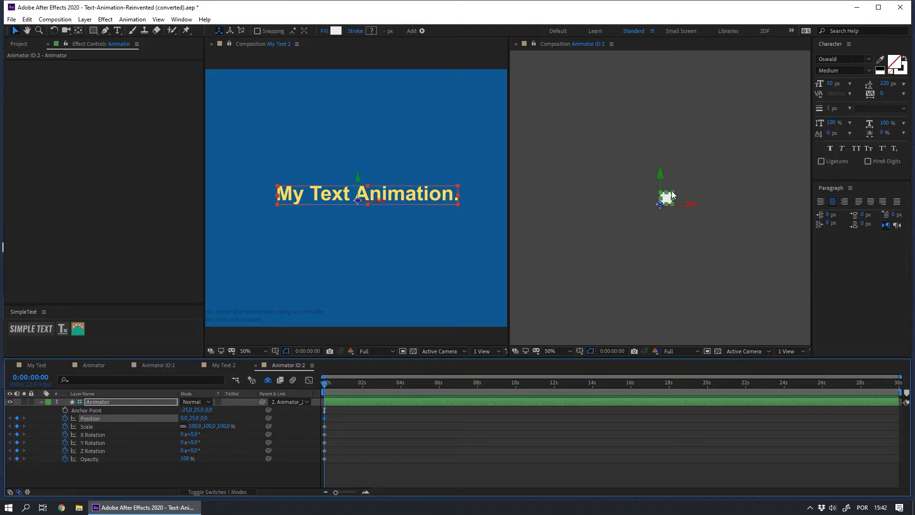
{"action": "left_click_drag", "start_coordinate": [190, 450], "coordinate": [215, 460]}
{"action": "key", "text": "ctrl+z"}
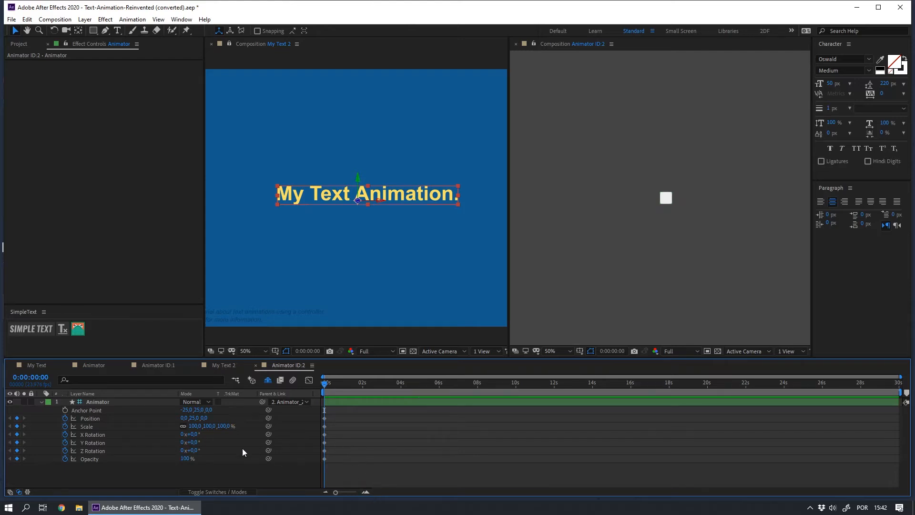
Add a position keyframe three frames in, then set position X to 800 at the first frame.
{"action": "key", "text": "Page_Down"}
{"action": "key", "text": "Page_Down"}
{"action": "key", "text": "Page_Down"}
{"action": "key", "text": "Page_Down"}
{"action": "key", "text": "Page_Down"}
{"action": "key", "text": "Page_Down"}
{"action": "left_click", "coordinate": [17, 418]}
{"action": "key", "text": "Home"}
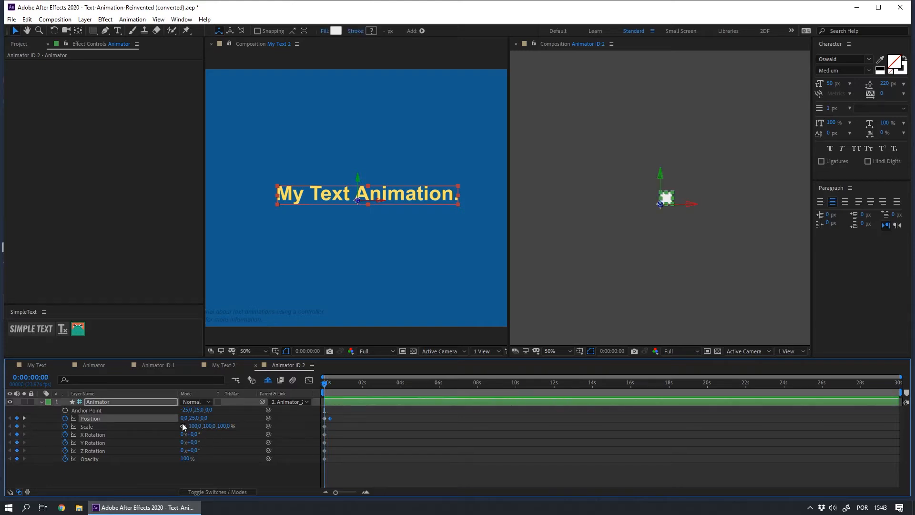
{"action": "left_click", "coordinate": [183, 419]}
{"action": "type", "text": "800"}
{"action": "key", "text": "Return"}
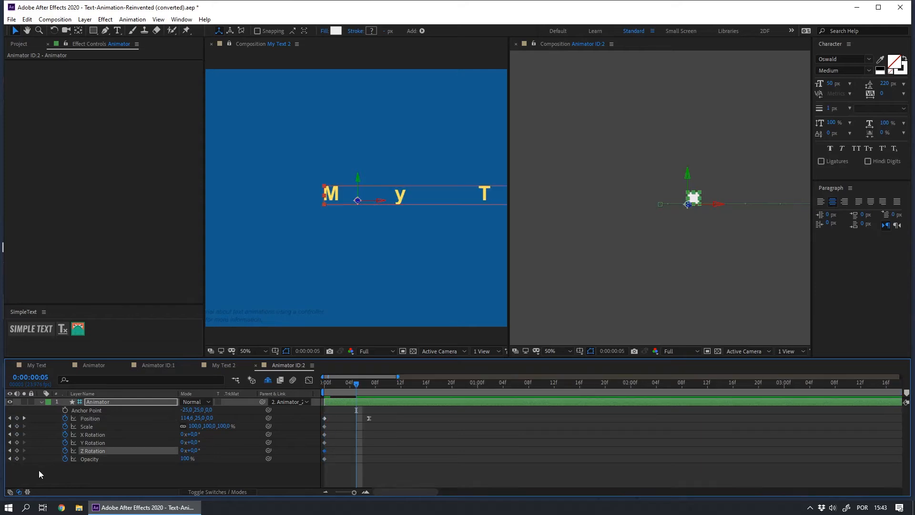
Zoom the timeline in and add a Z Rotation keyframe at frame 5.
{"action": "left_click", "coordinate": [39, 469]}
{"action": "left_click", "coordinate": [84, 452]}
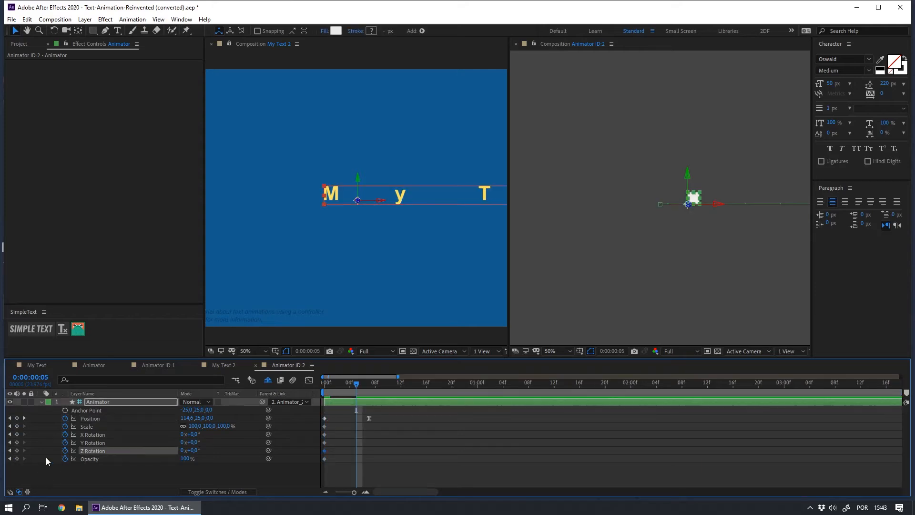
{"action": "left_click", "coordinate": [17, 451]}
{"action": "key", "text": "space"}
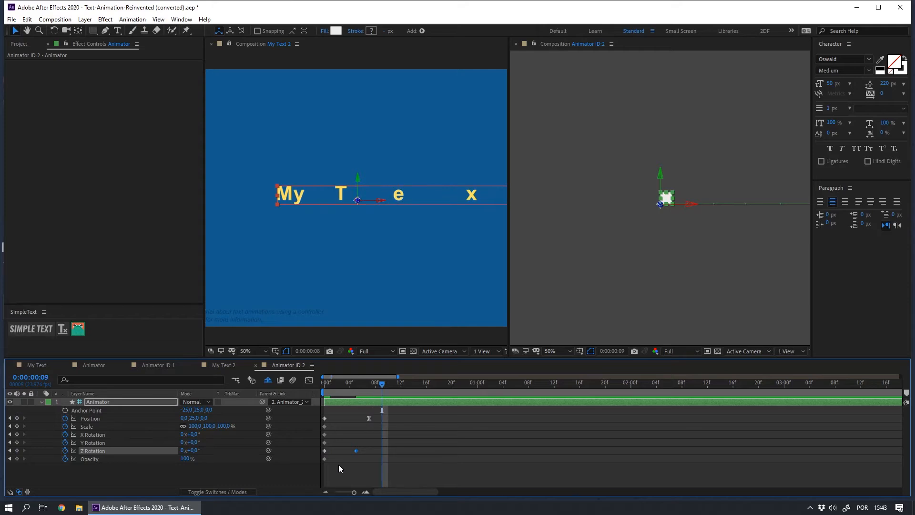
Add a Z Rotation keyframe at frame 11 set to -40°.
{"action": "left_click", "coordinate": [17, 451]}
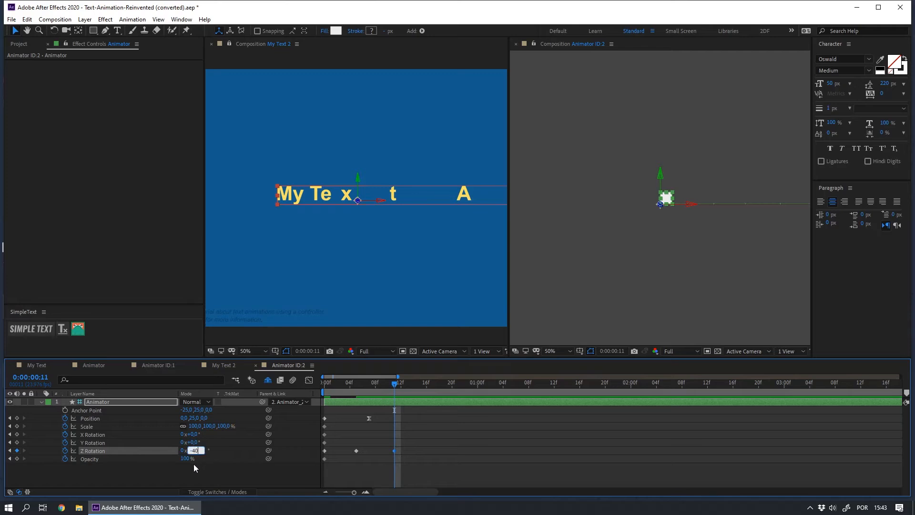
{"action": "key", "text": "Return"}
{"action": "key", "text": "space"}
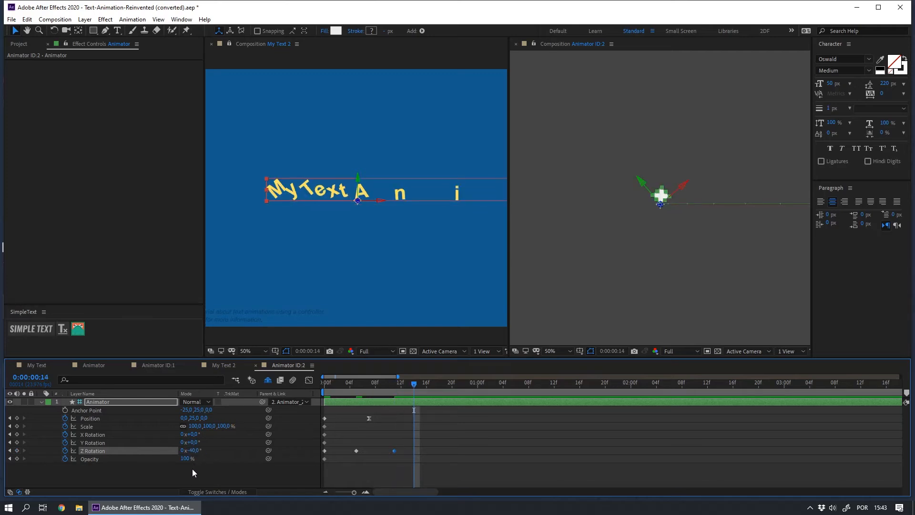
Set Z Rotation to 0° at frame 14.
{"action": "left_click", "coordinate": [192, 450]}
{"action": "type", "text": "0"}
{"action": "key", "text": "Return"}
Set Z Rotation to -5° at frame 16.
{"action": "key", "text": "Page_Down"}
Set Z Rotation back to 0° at frame 18.
{"action": "key", "text": "Page_Down"}
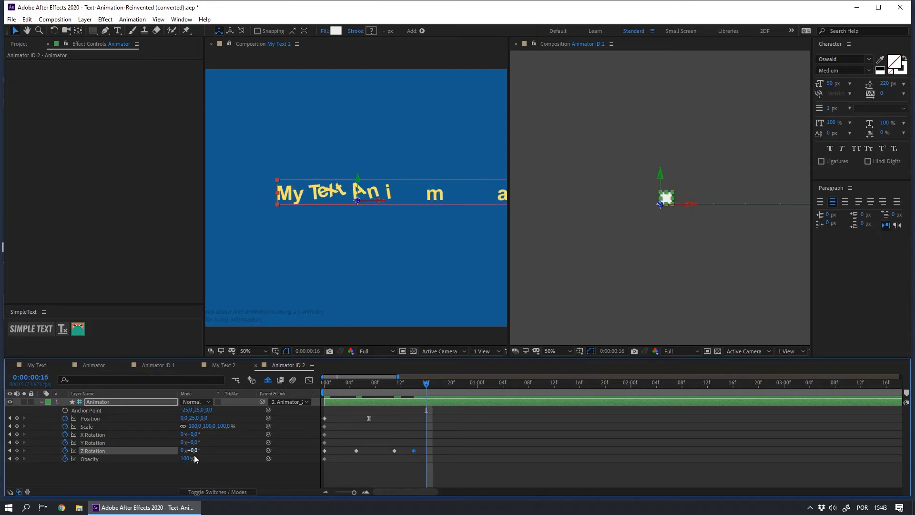
{"action": "left_click", "coordinate": [192, 450]}
{"action": "type", "text": "-5"}
{"action": "key", "text": "Return"}
{"action": "key", "text": "Page_Down"}
{"action": "key", "text": "Page_Down"}
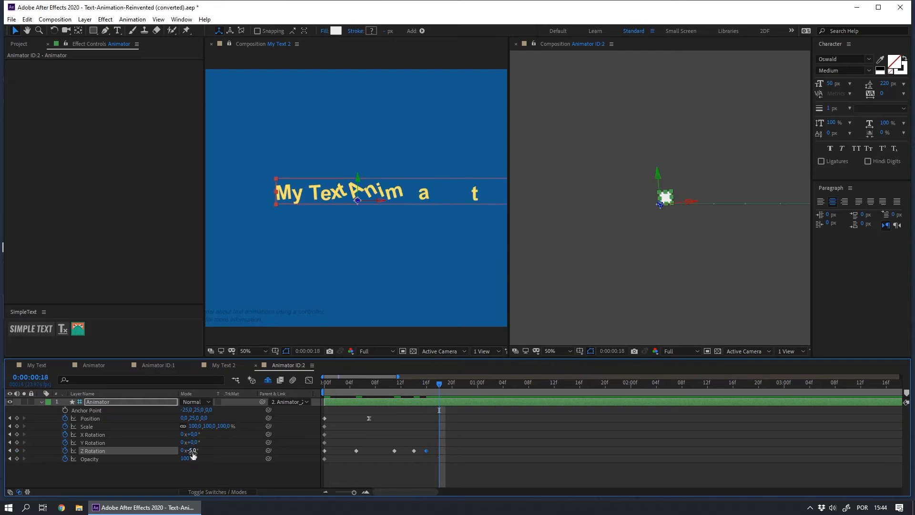
{"action": "left_click", "coordinate": [192, 452]}
{"action": "type", "text": "0"}
{"action": "key", "text": "Return"}
Select all Z Rotation keyframes, apply Easy Ease and show them in the Graph Editor.
{"action": "left_click_drag", "start_coordinate": [455, 446], "coordinate": [353, 458]}
{"action": "key", "text": "shift+F3"}
{"action": "left_click_drag", "start_coordinate": [343, 400], "coordinate": [453, 471]}
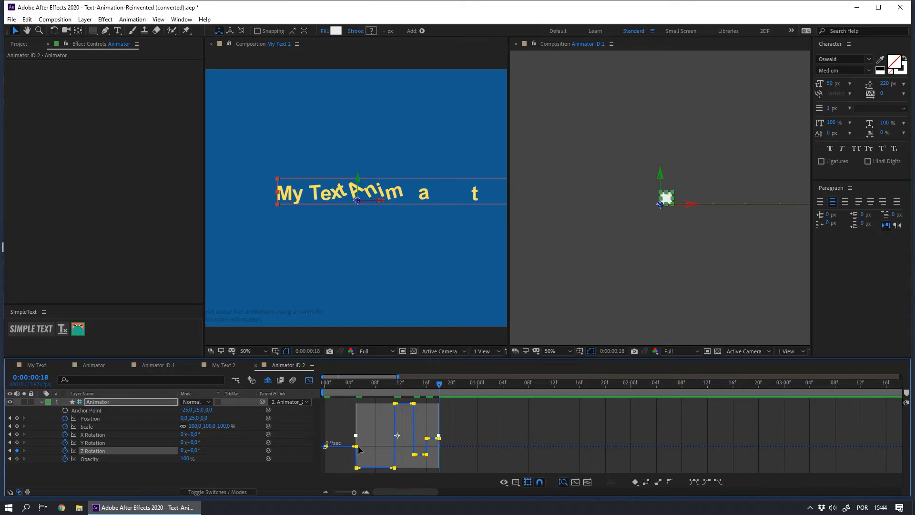
{"action": "key", "text": "F9"}
{"action": "left_click", "coordinate": [395, 440]}
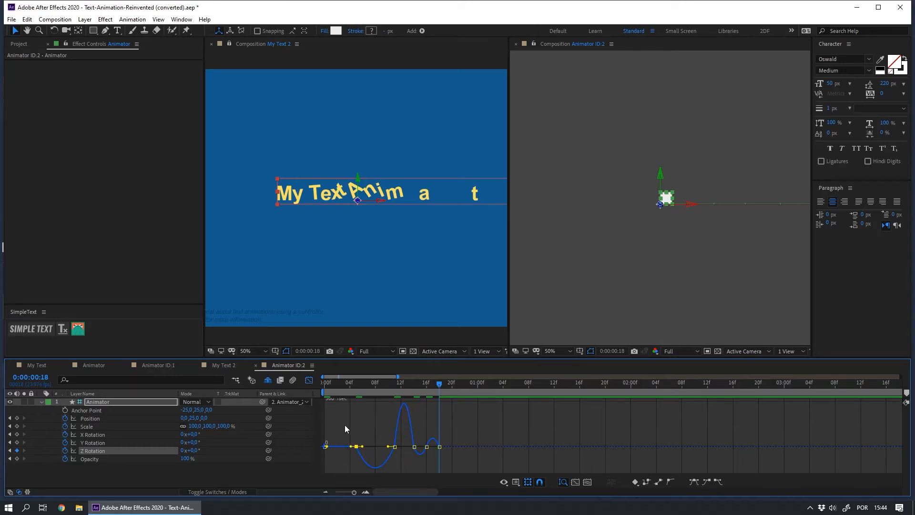
Reshape the Z Rotation speed curve handles in the Graph Editor for sharper swings.
{"action": "left_click_drag", "start_coordinate": [373, 425], "coordinate": [381, 446]}
{"action": "left_click_drag", "start_coordinate": [333, 385], "coordinate": [379, 441]}
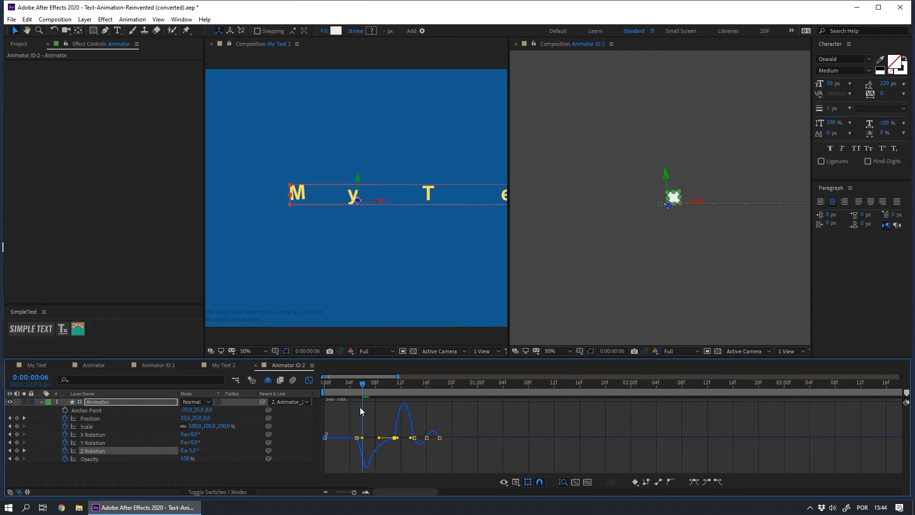
{"action": "left_click_drag", "start_coordinate": [364, 384], "coordinate": [414, 445]}
{"action": "left_click_drag", "start_coordinate": [402, 388], "coordinate": [414, 394]}
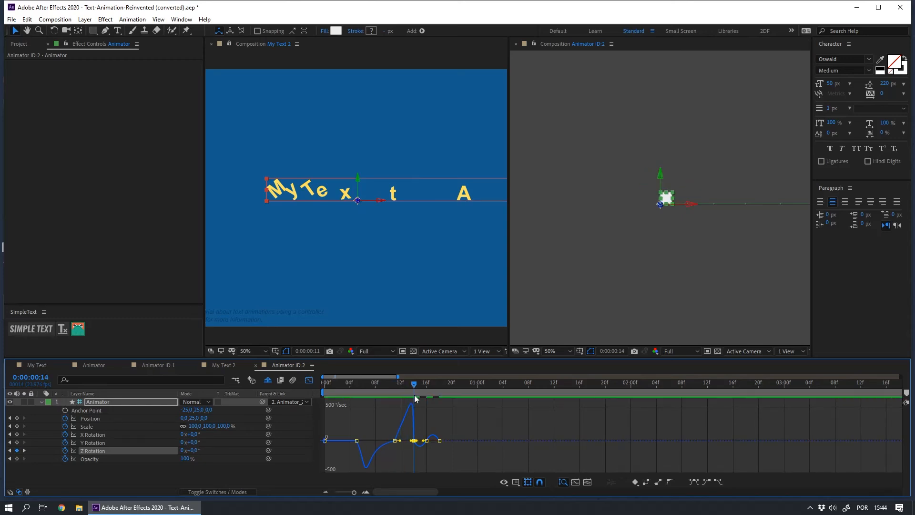
Stretch the influence handle of the last Z Rotation keyframes in the Graph Editor.
{"action": "scroll", "coordinate": [414, 398], "scroll_direction": "up", "scroll_amount": 4}
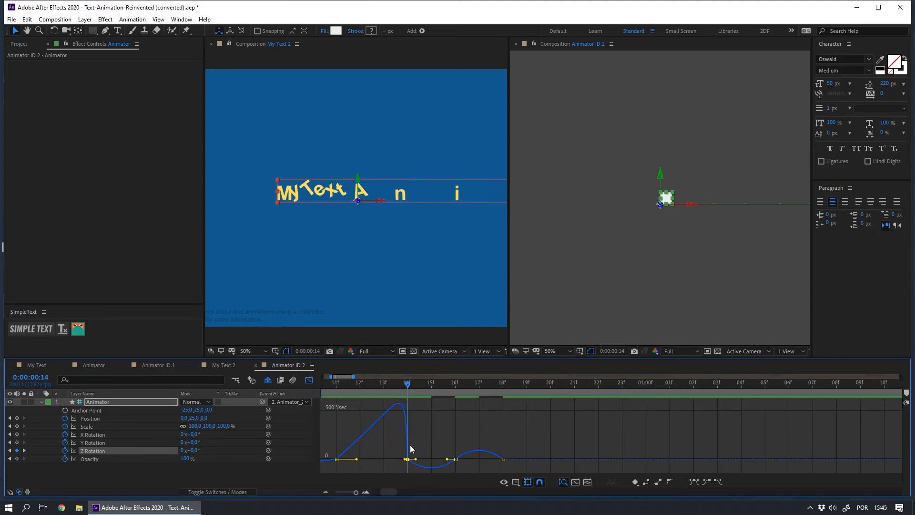
{"action": "left_click_drag", "start_coordinate": [416, 460], "coordinate": [499, 458]}
{"action": "left_click", "coordinate": [485, 434]}
{"action": "key", "text": "minus"}
{"action": "key", "text": "minus"}
Play back the My Text 2 comp from the start to review the animation.
{"action": "left_click", "coordinate": [286, 275]}
{"action": "scroll", "coordinate": [295, 273], "scroll_direction": "down", "scroll_amount": 2}
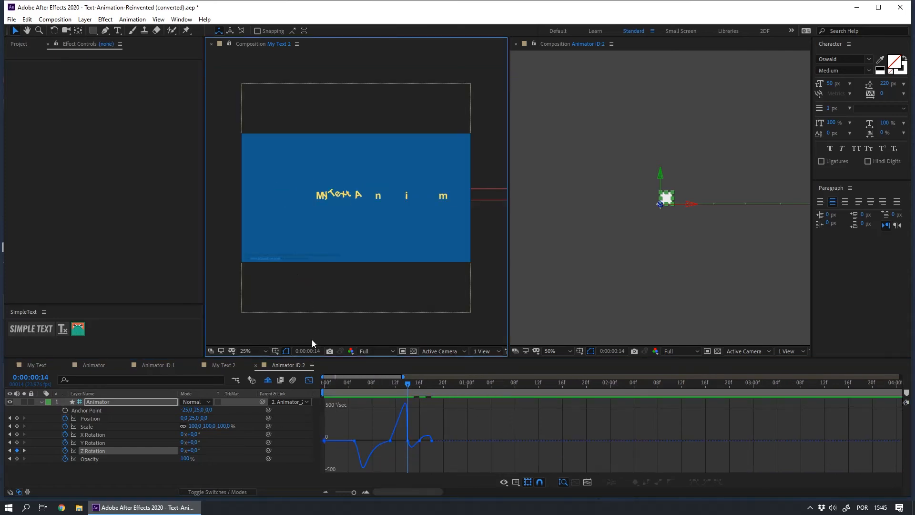
{"action": "key", "text": "Home"}
{"action": "key", "text": "space"}
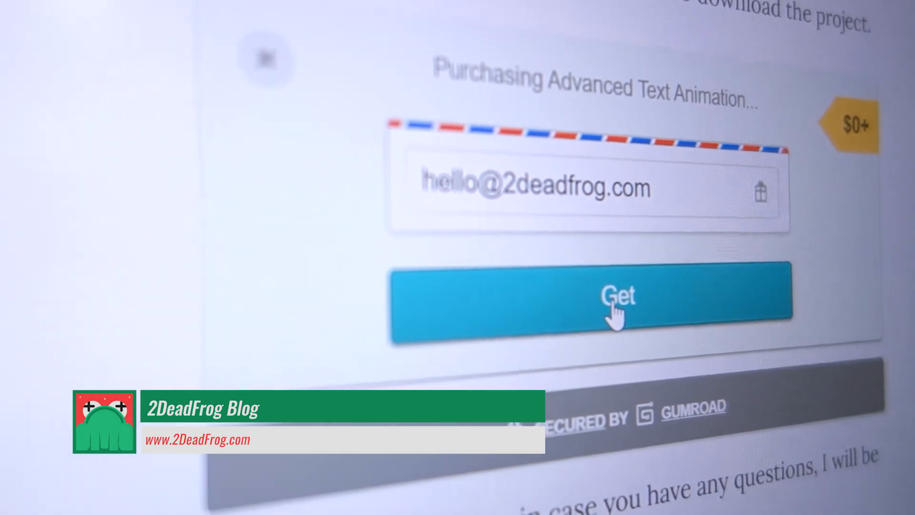
{"action": "left_click", "coordinate": [613, 305]}
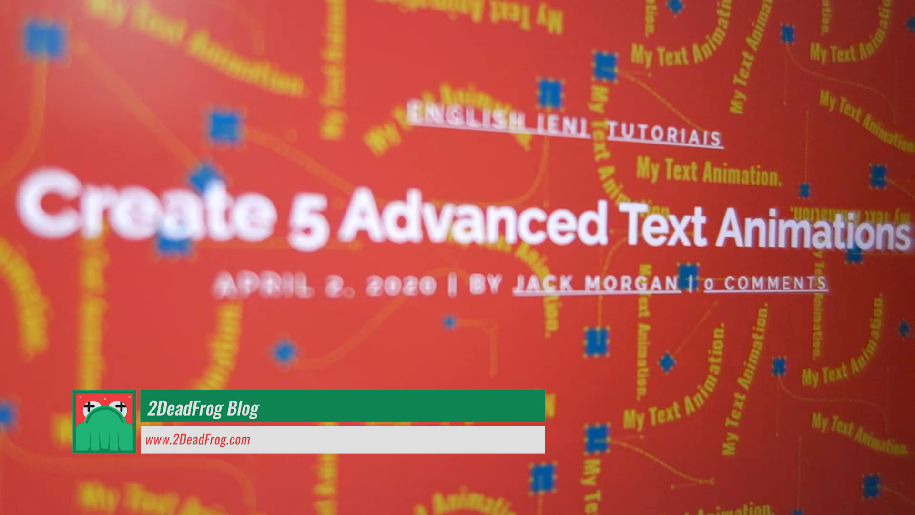